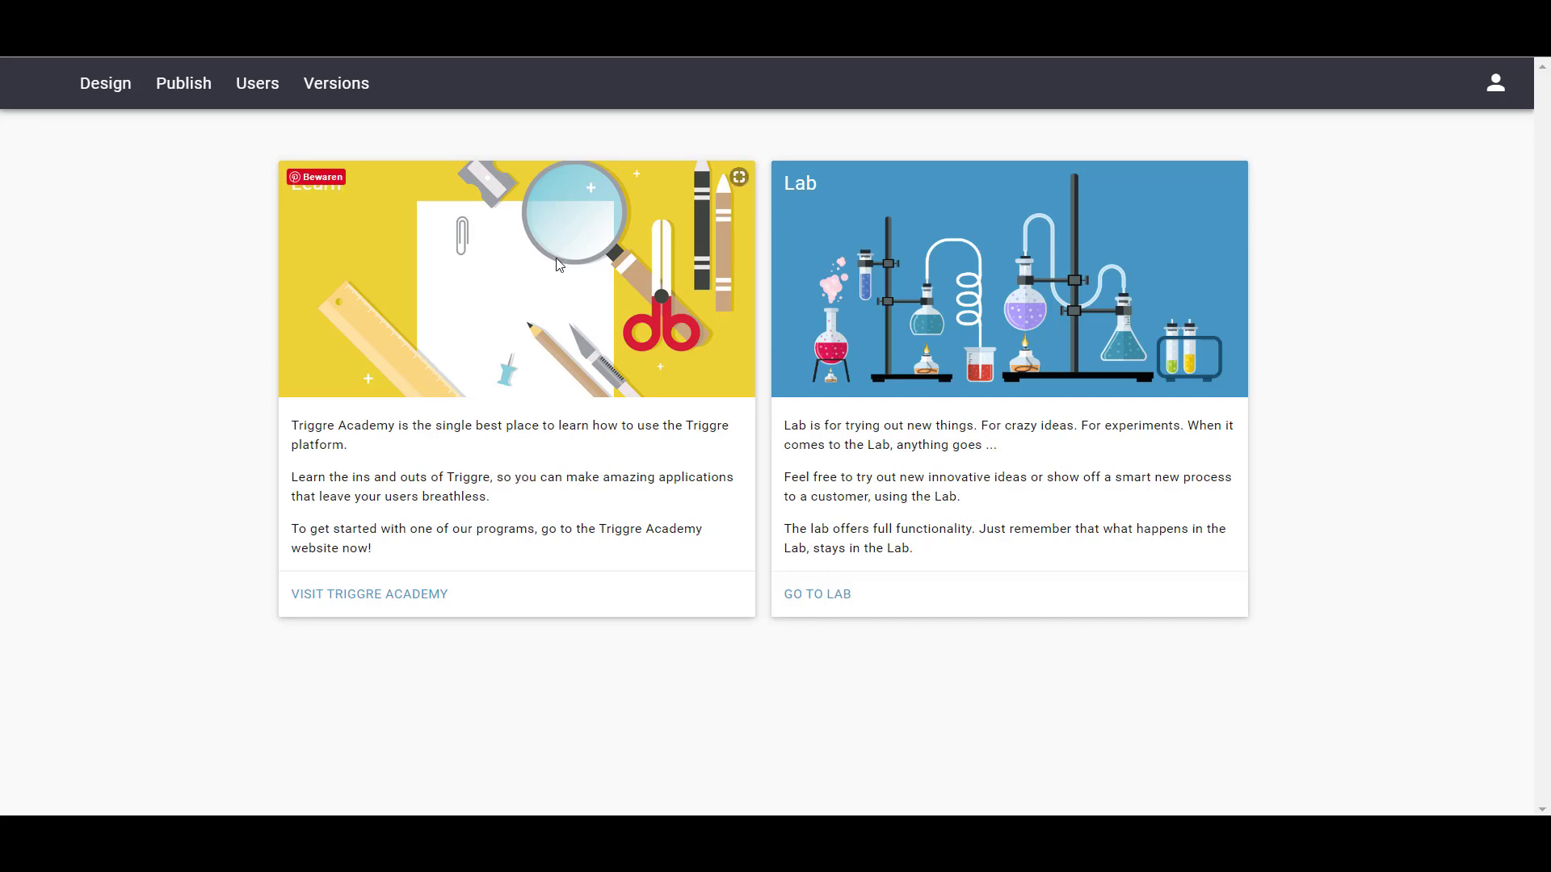
# Open the application's data design and inspect the properties of the User data item.
pyautogui.click(113, 93)
pyautogui.click(104, 137)
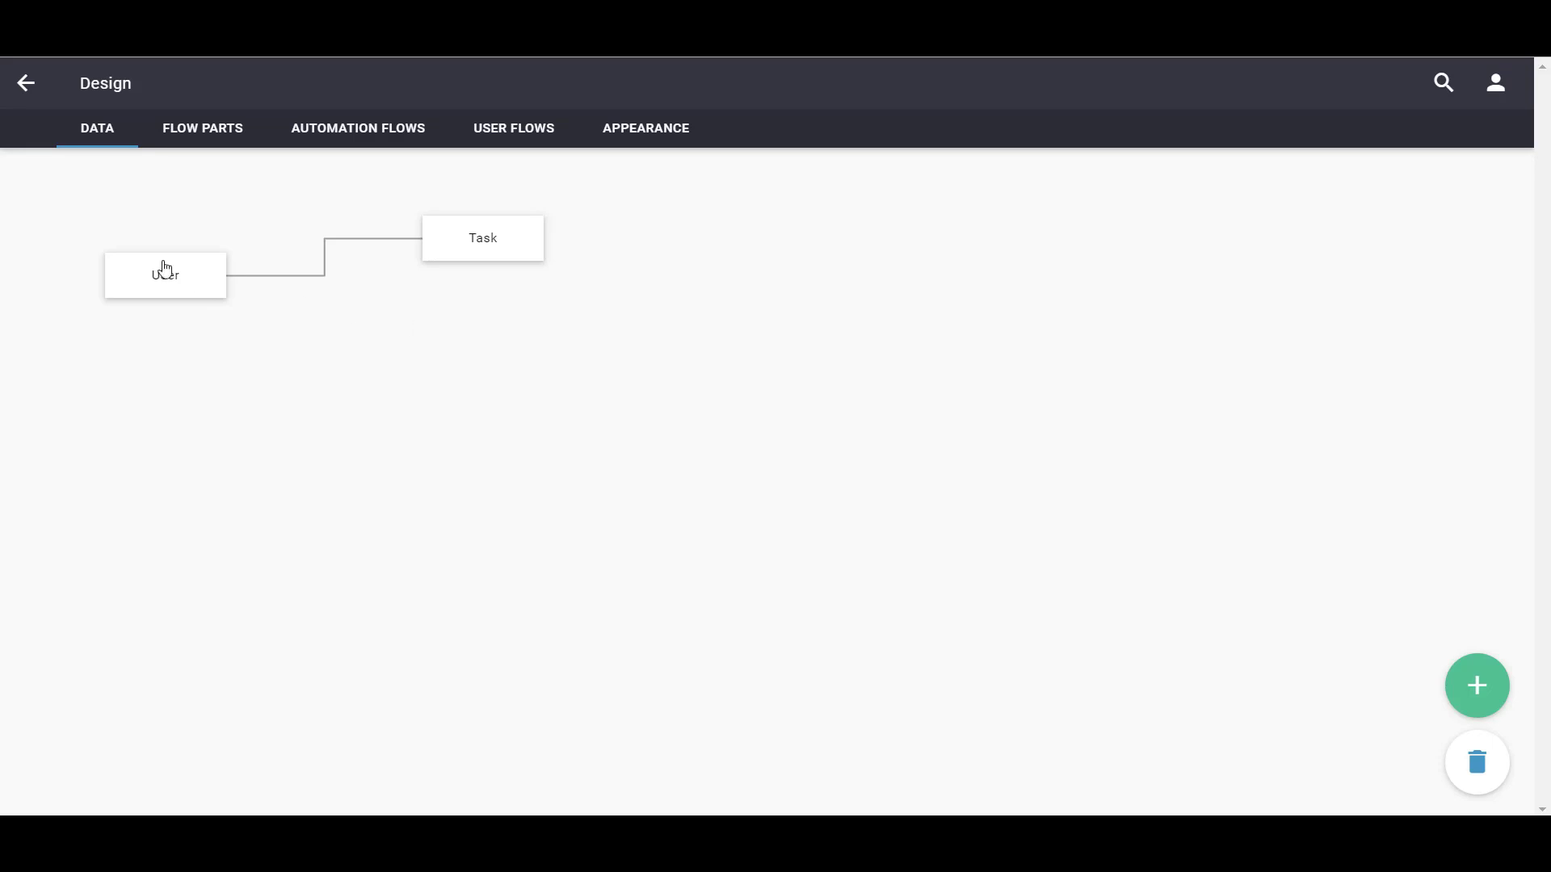
pyautogui.click(163, 286)
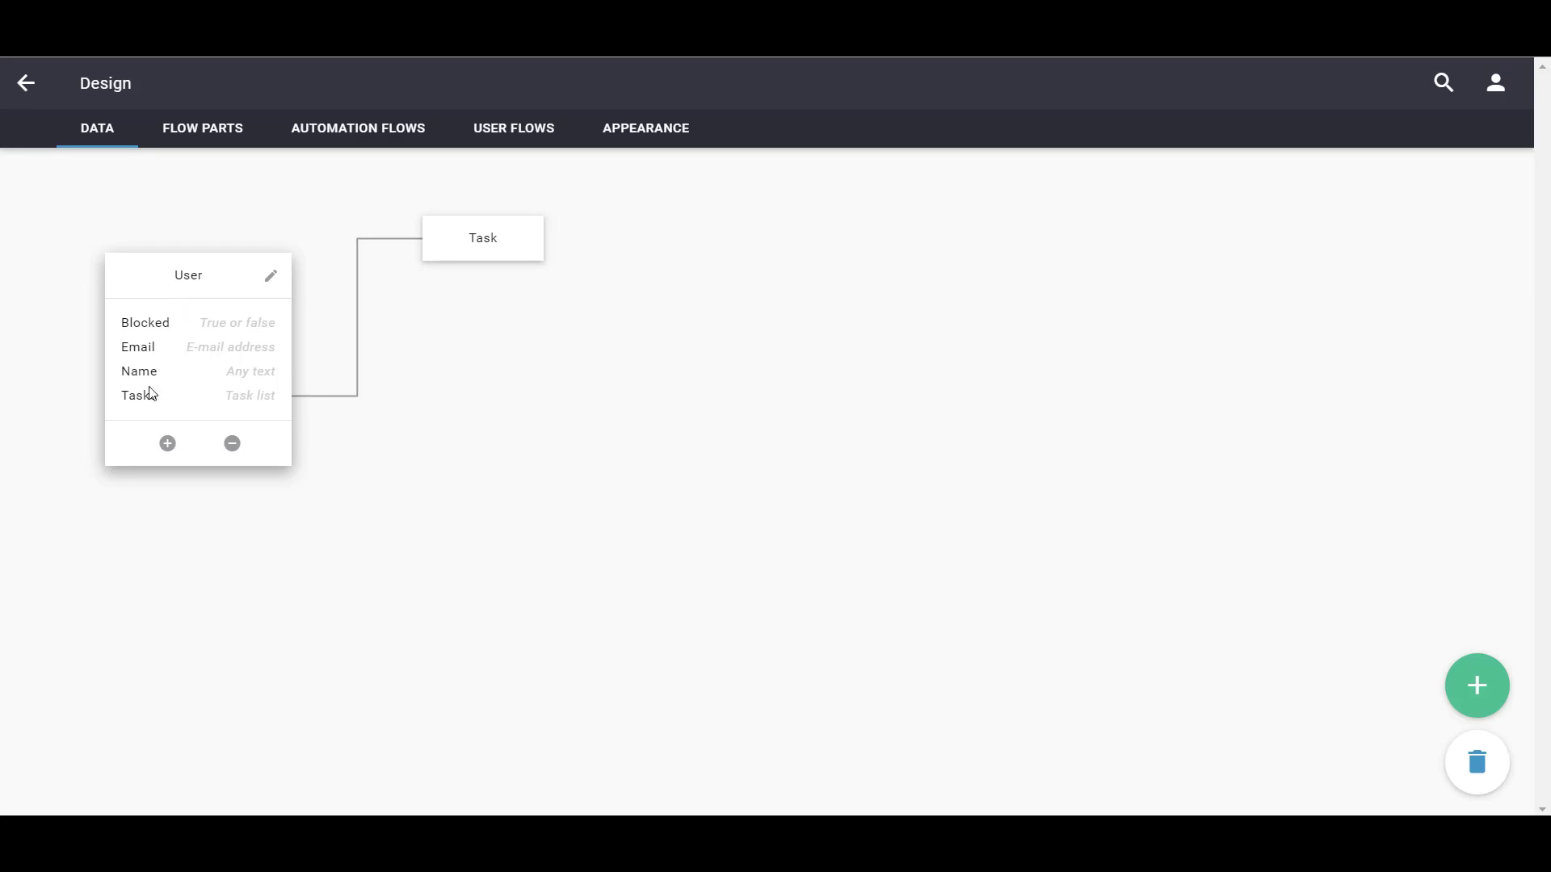
pyautogui.click(221, 282)
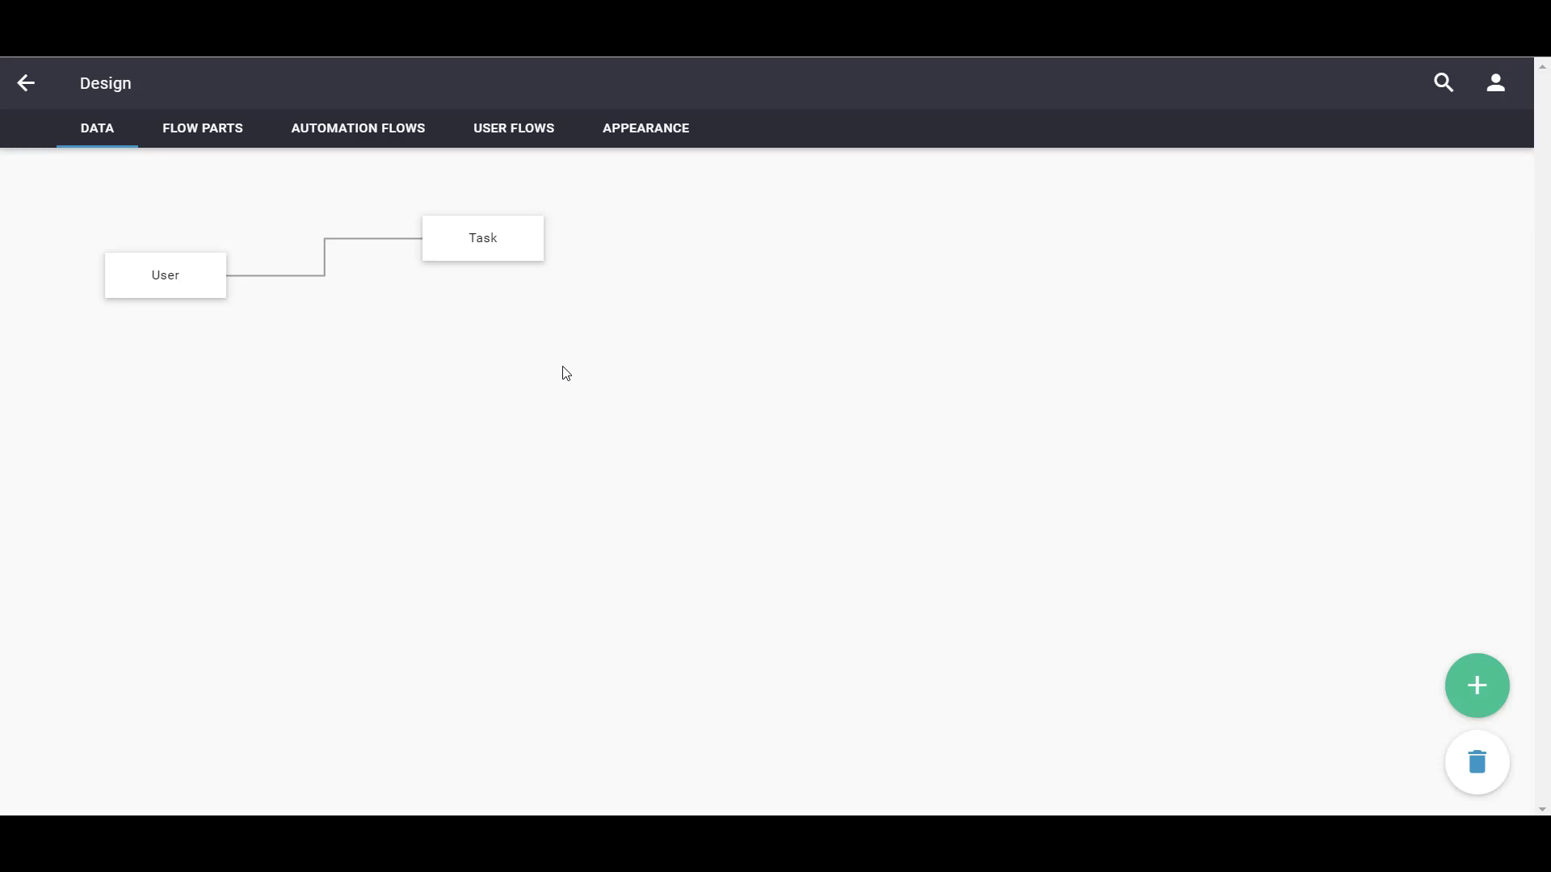
# Add a data item named Project and place it on the empty canvas below and to the right of Task.
pyautogui.click(1477, 688)
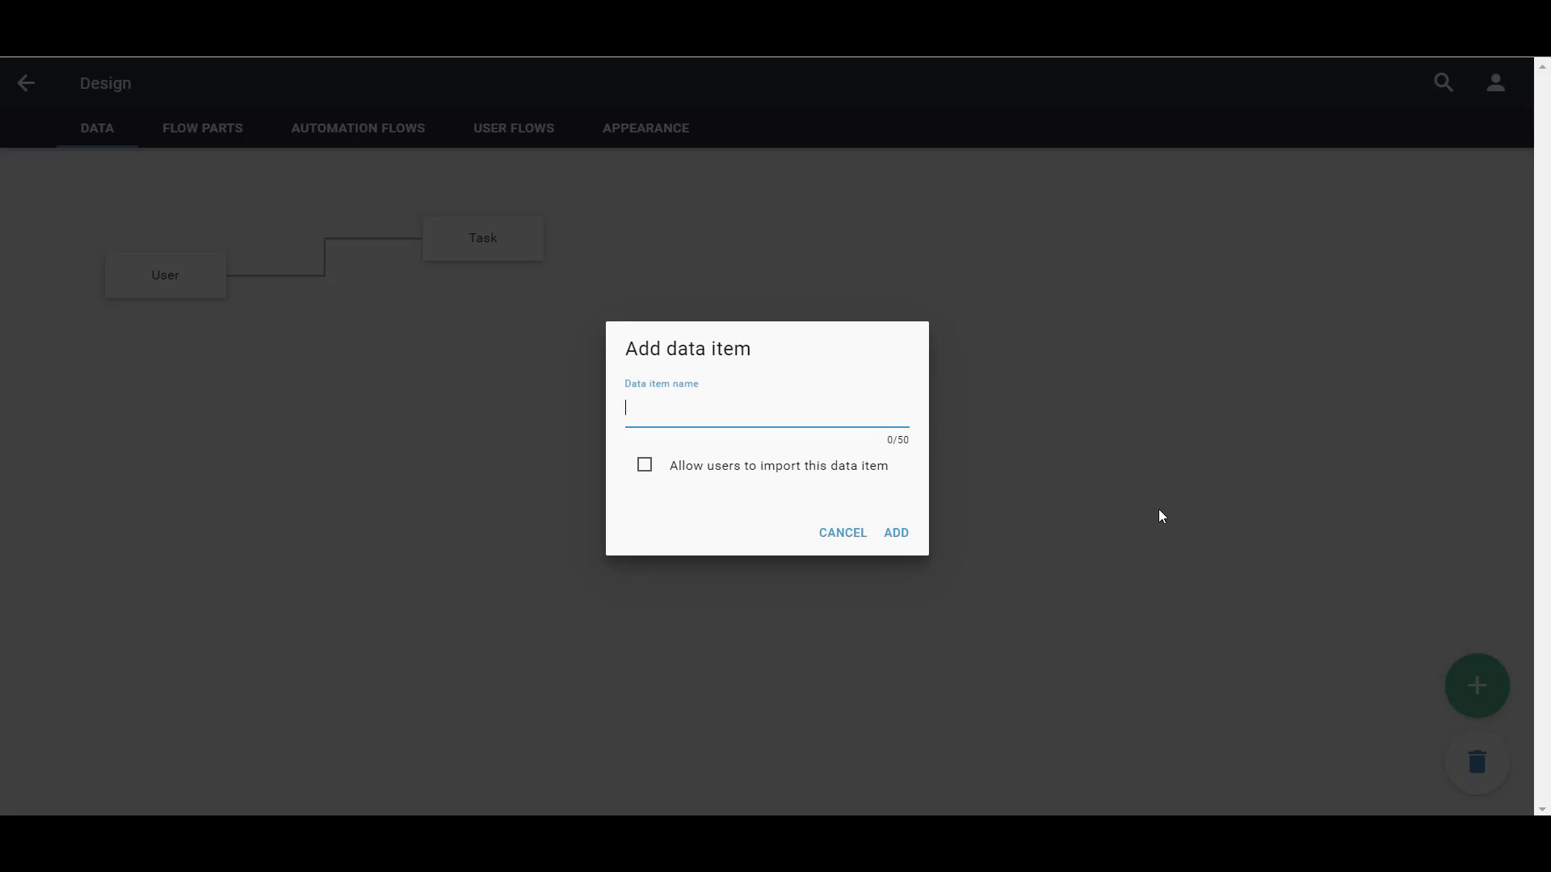
pyautogui.write('Project')
pyautogui.click(893, 533)
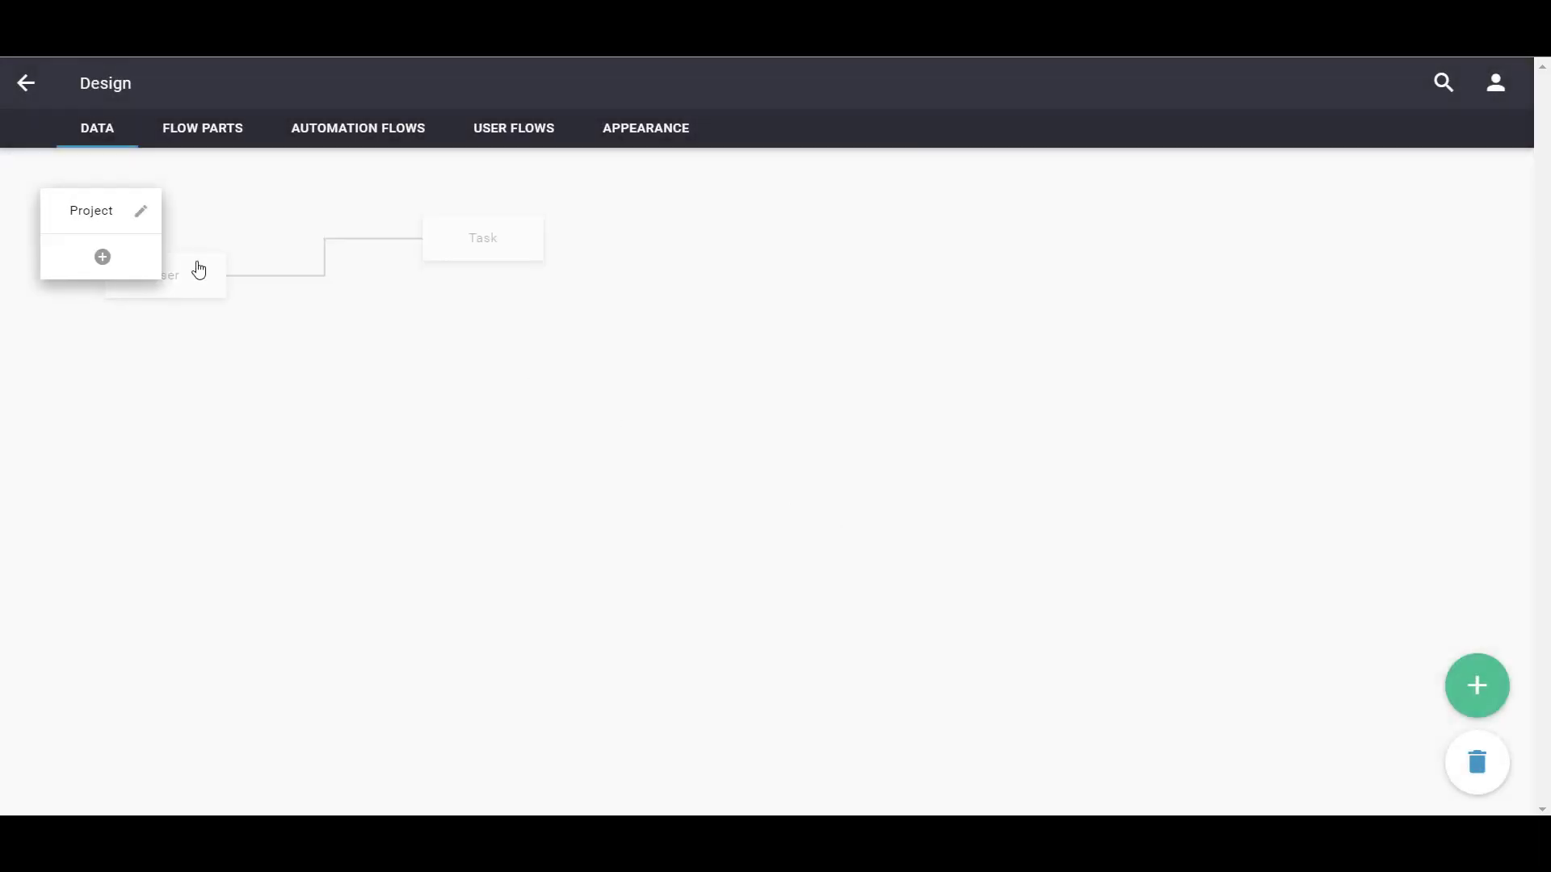
pyautogui.moveTo(99, 210); pyautogui.dragTo(744, 358)
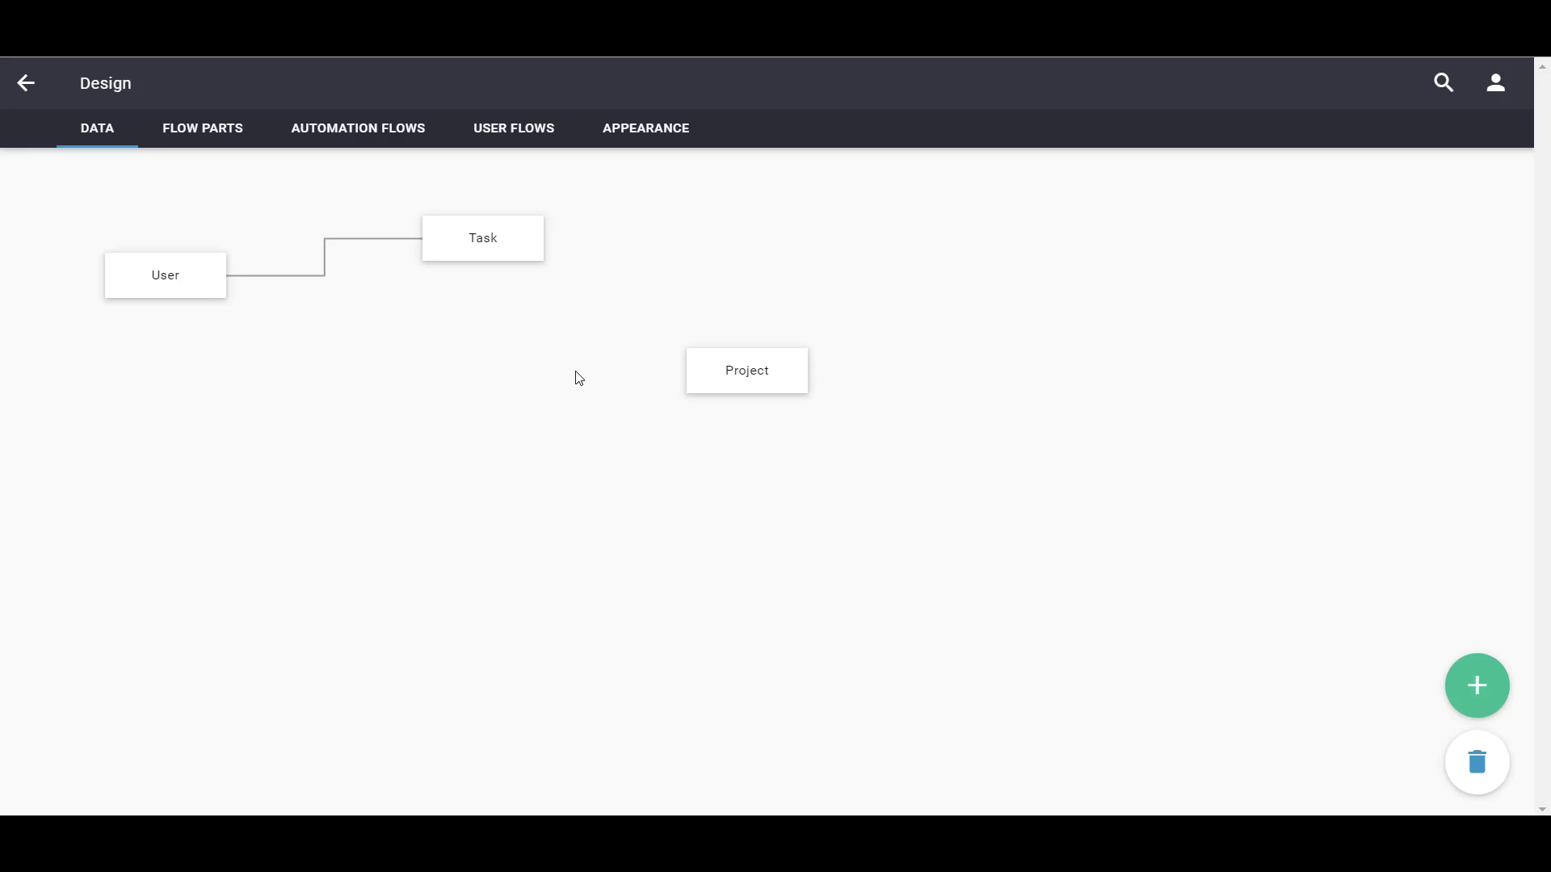
# Add an Any text property called Name to the Project data item.
pyautogui.click(748, 375)
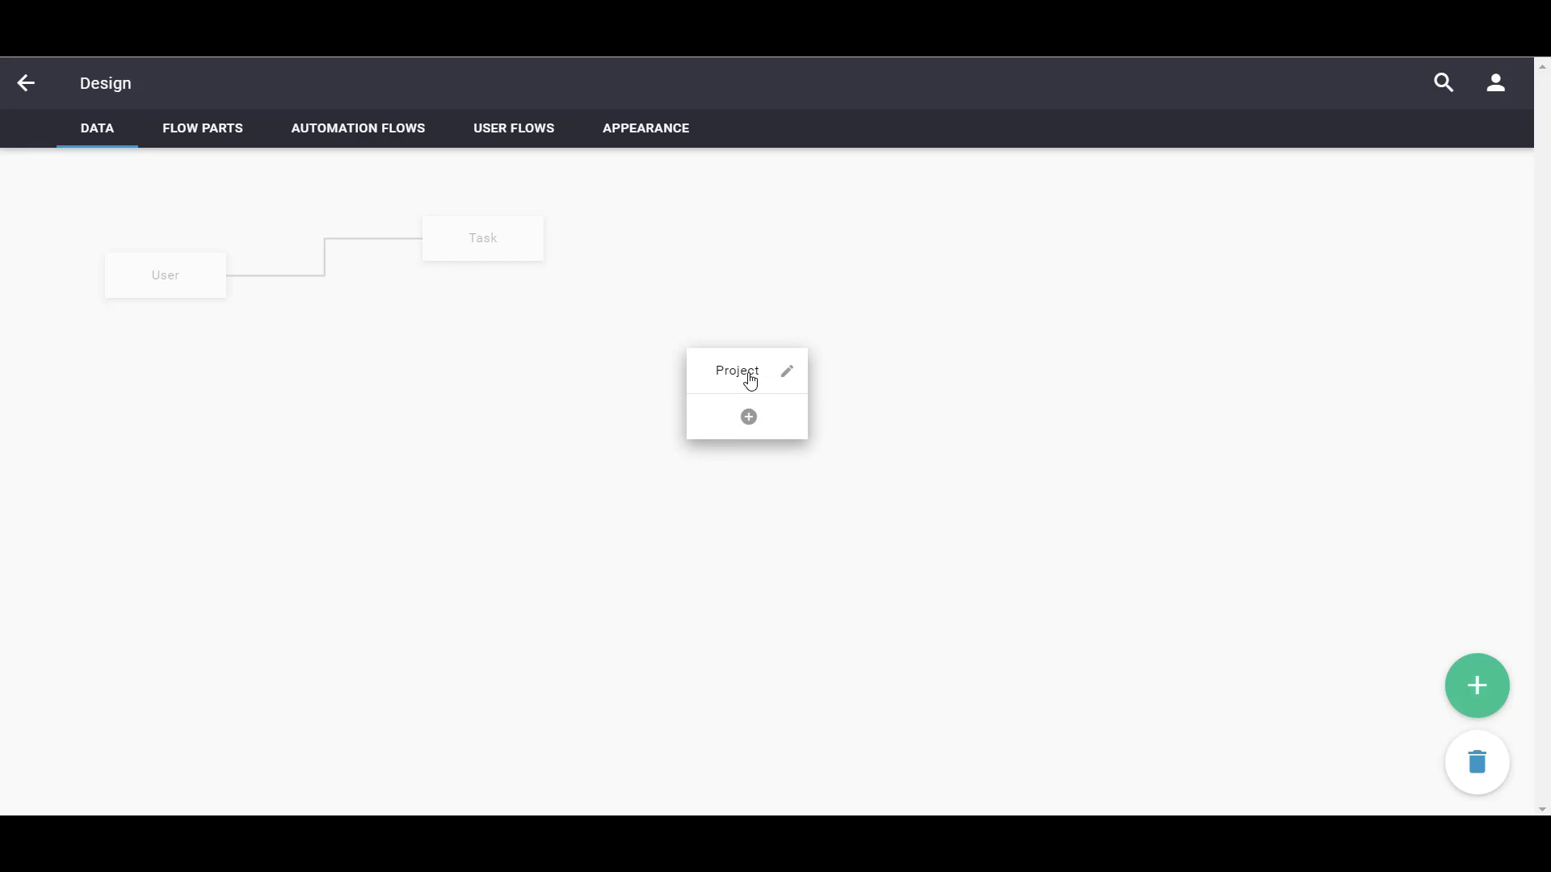
pyautogui.click(751, 426)
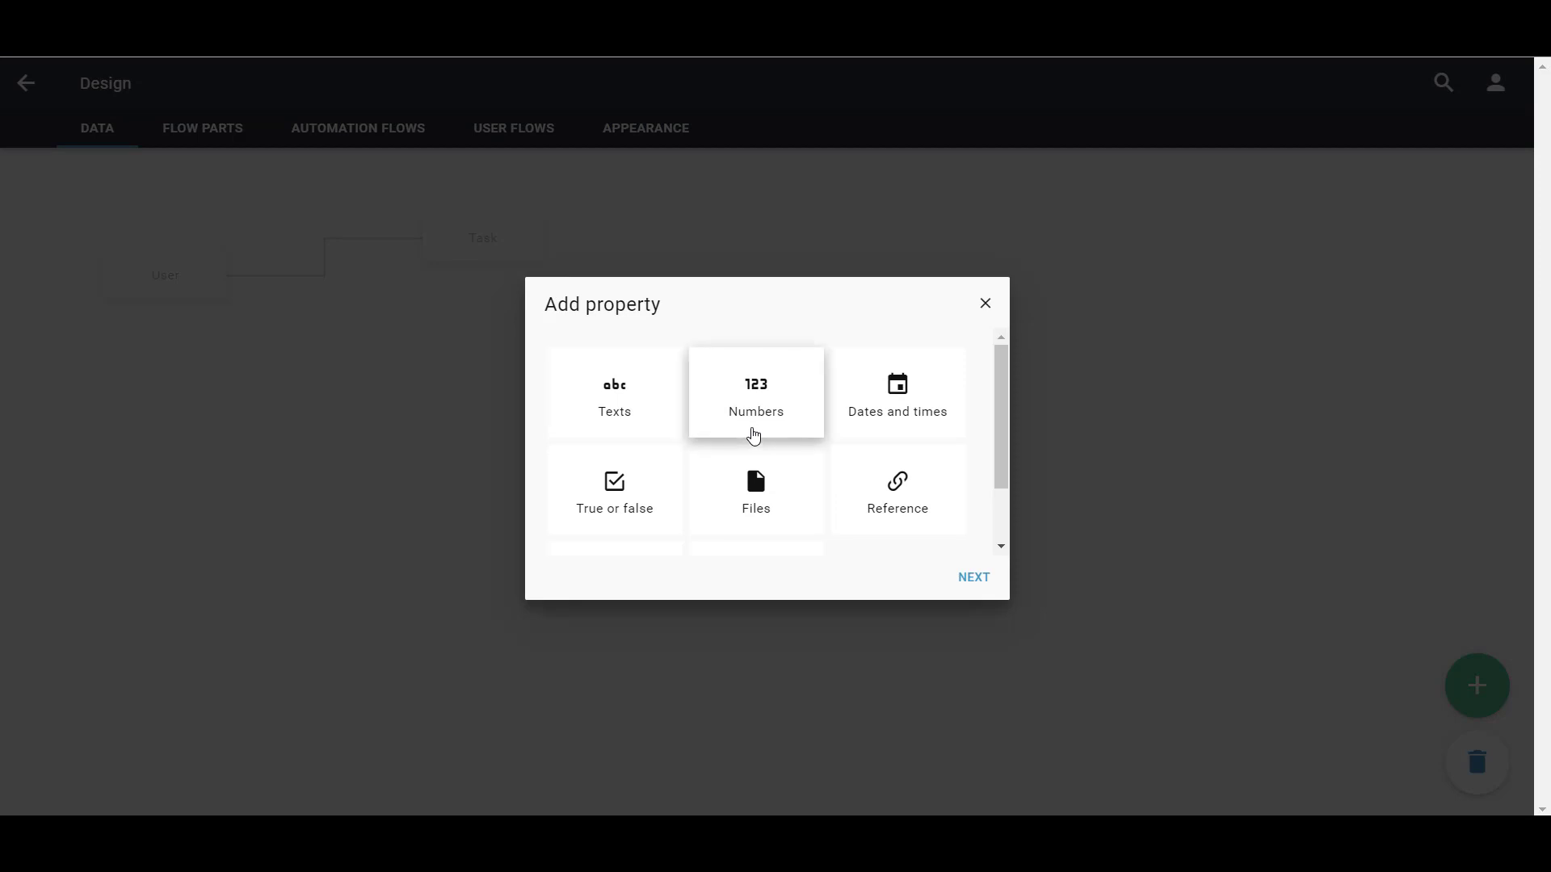
pyautogui.click(614, 388)
pyautogui.click(974, 578)
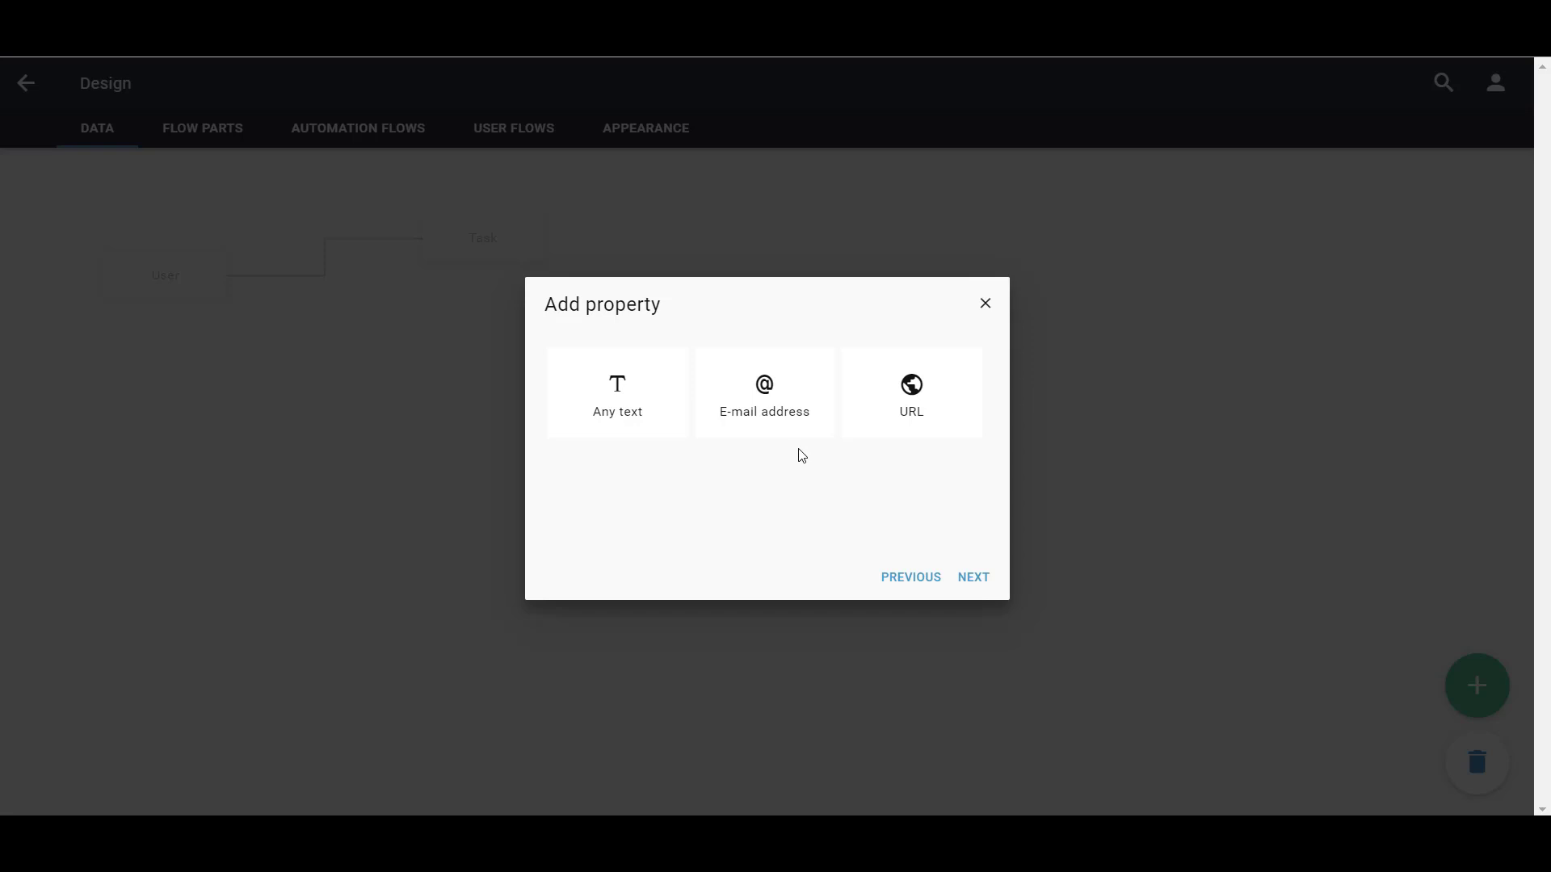
pyautogui.click(671, 432)
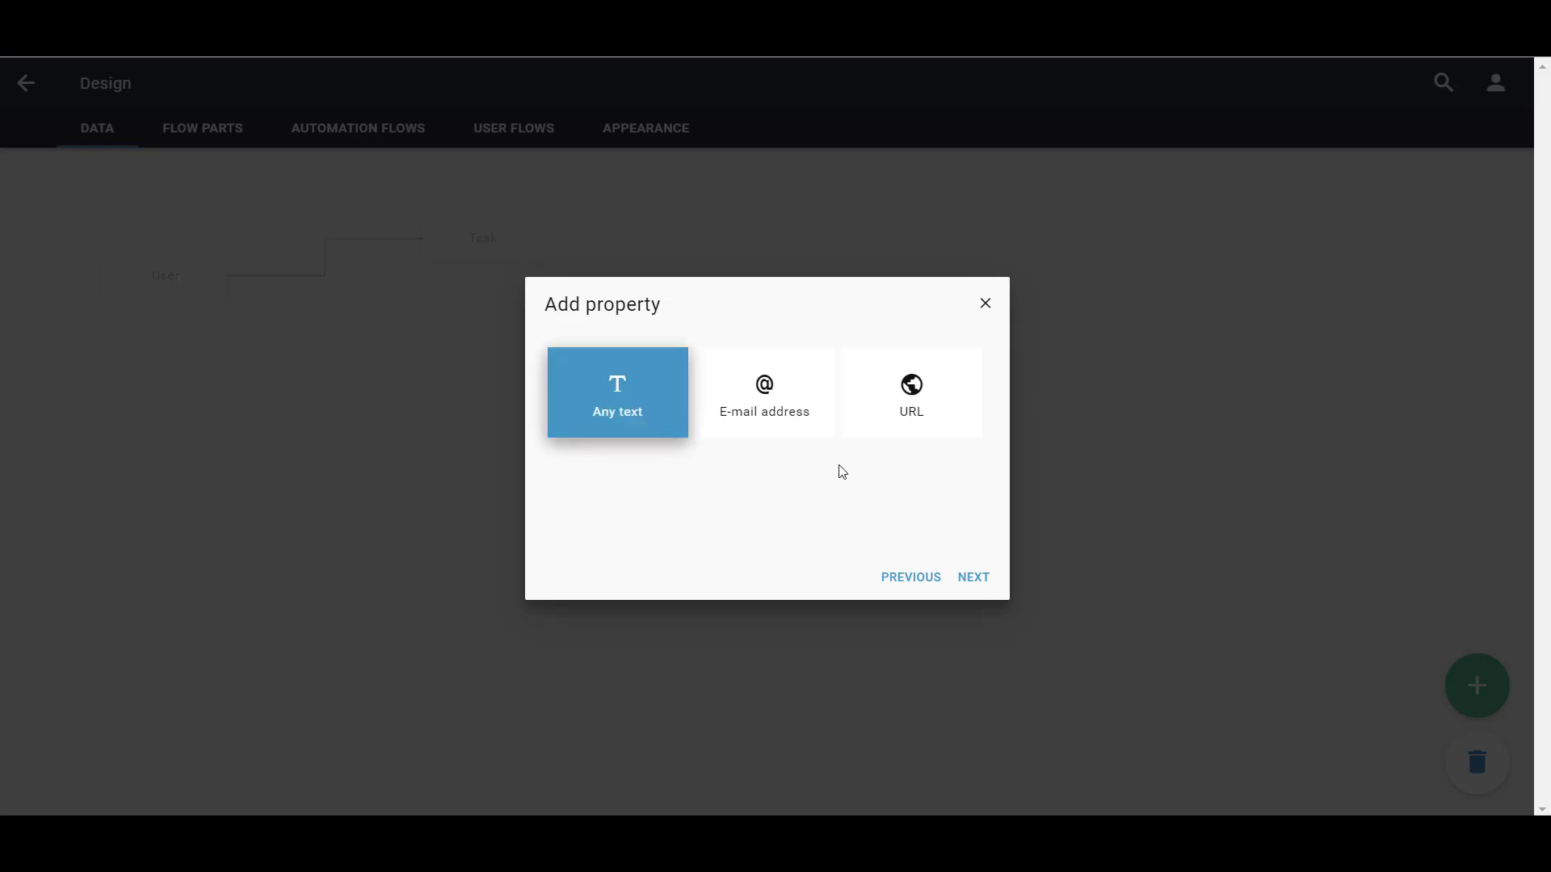
pyautogui.click(977, 580)
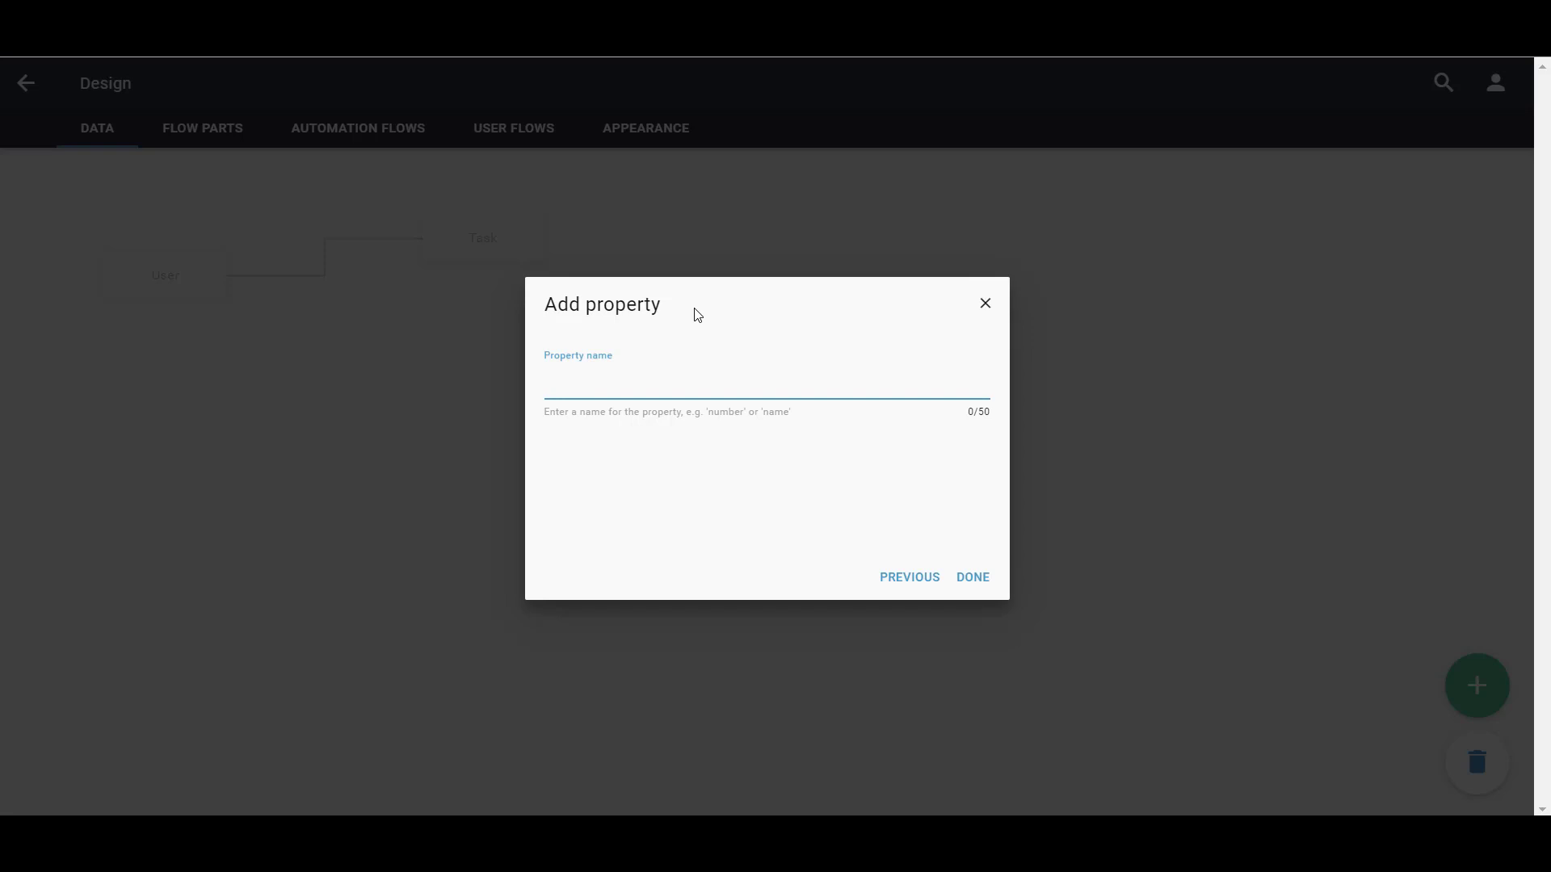
pyautogui.write('Name')
pyautogui.click(973, 578)
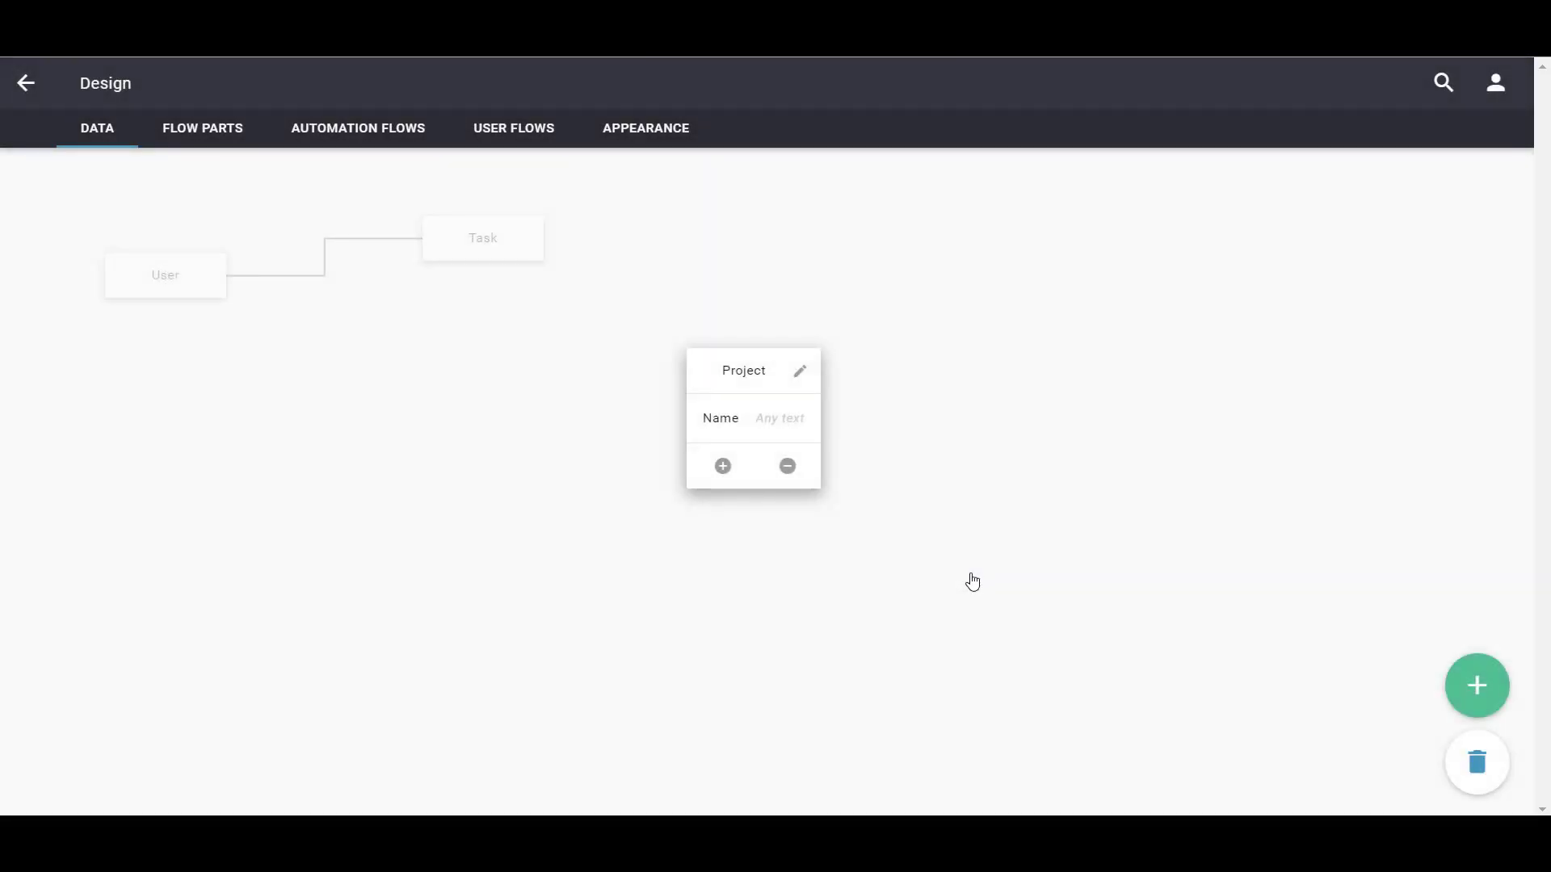
pyautogui.click(493, 425)
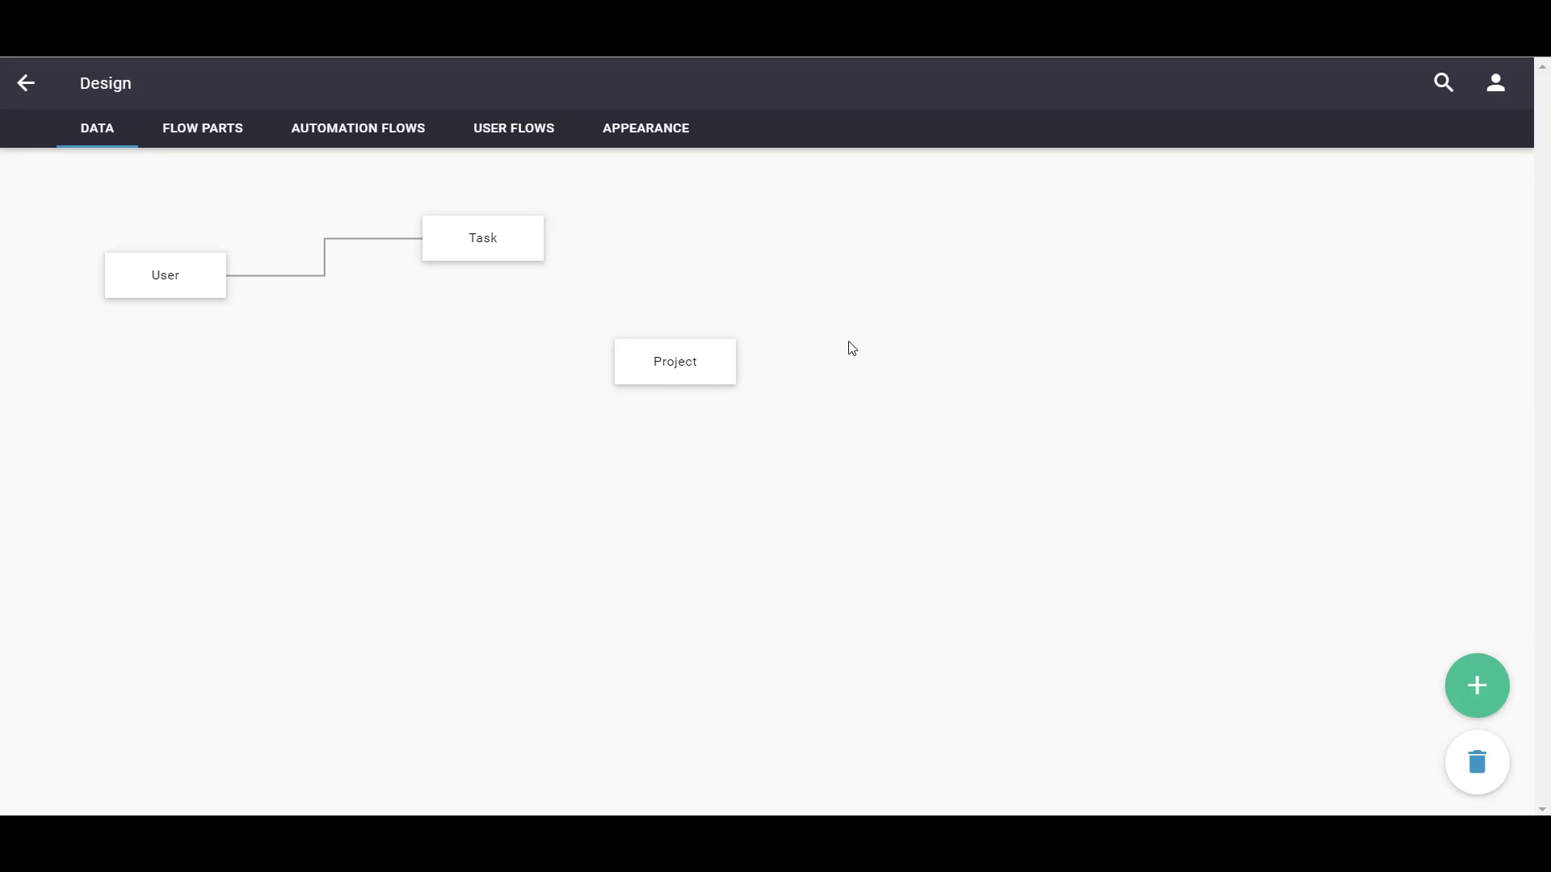
# Start a new reference property on Project that refers to User and name it Manager.
pyautogui.click(701, 378)
pyautogui.click(648, 454)
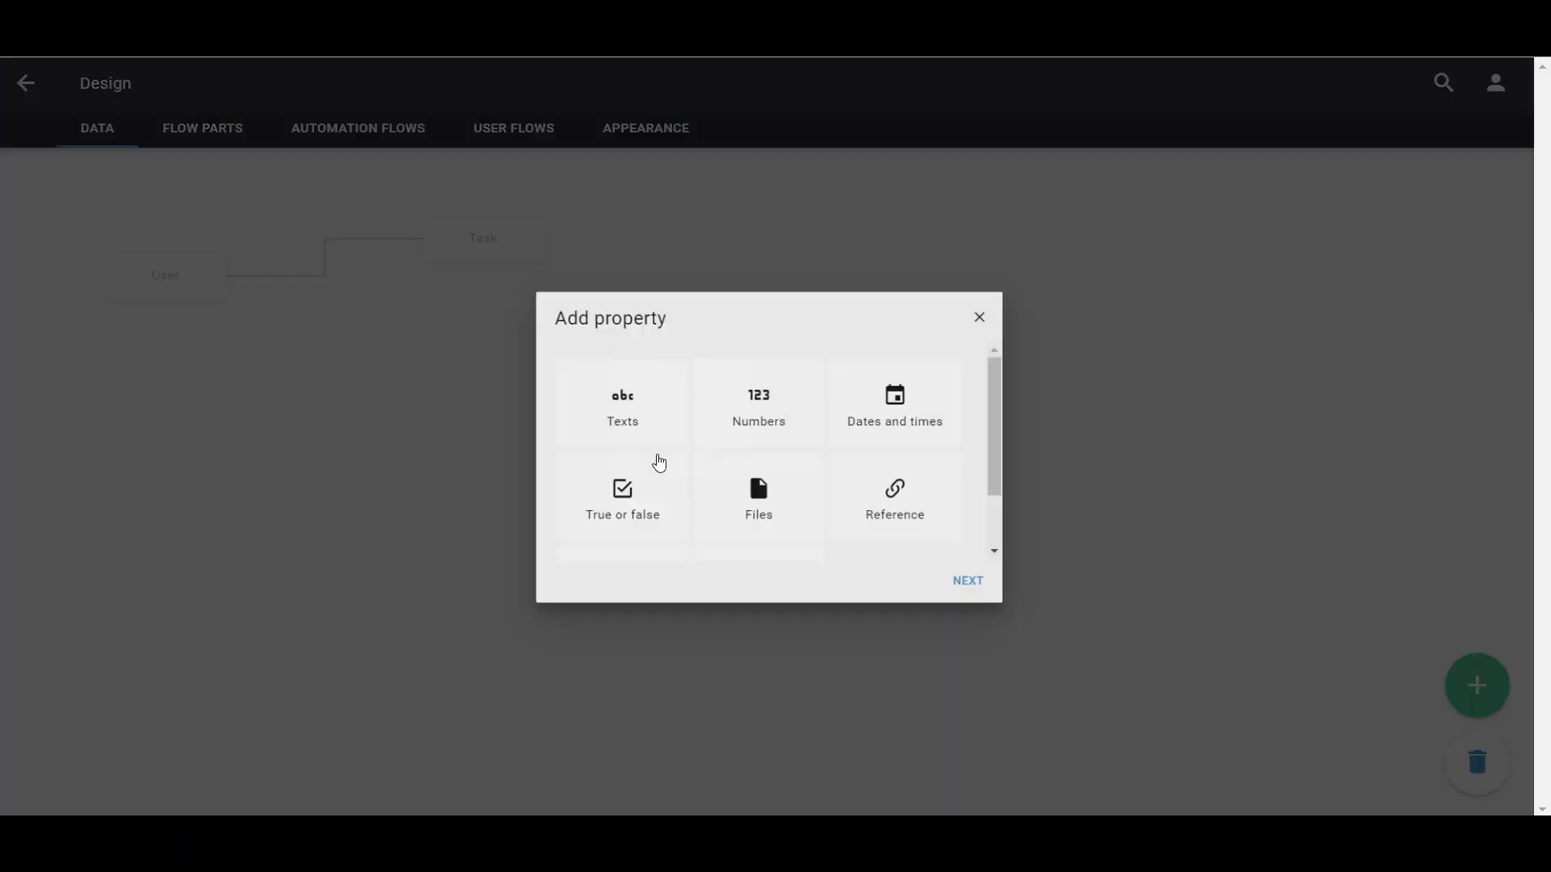
pyautogui.click(866, 483)
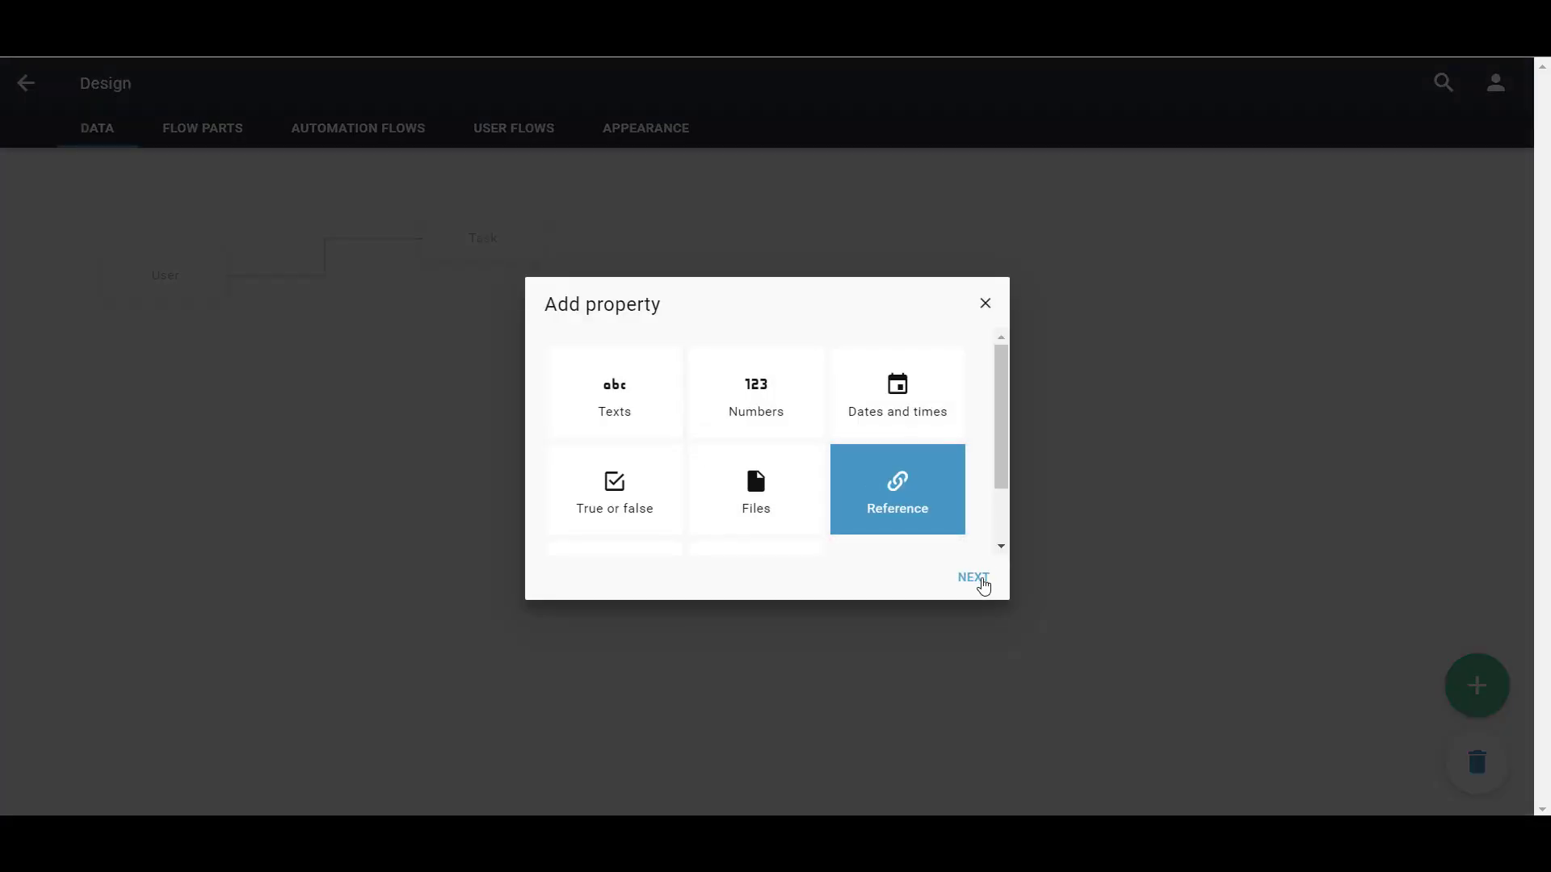
pyautogui.click(983, 586)
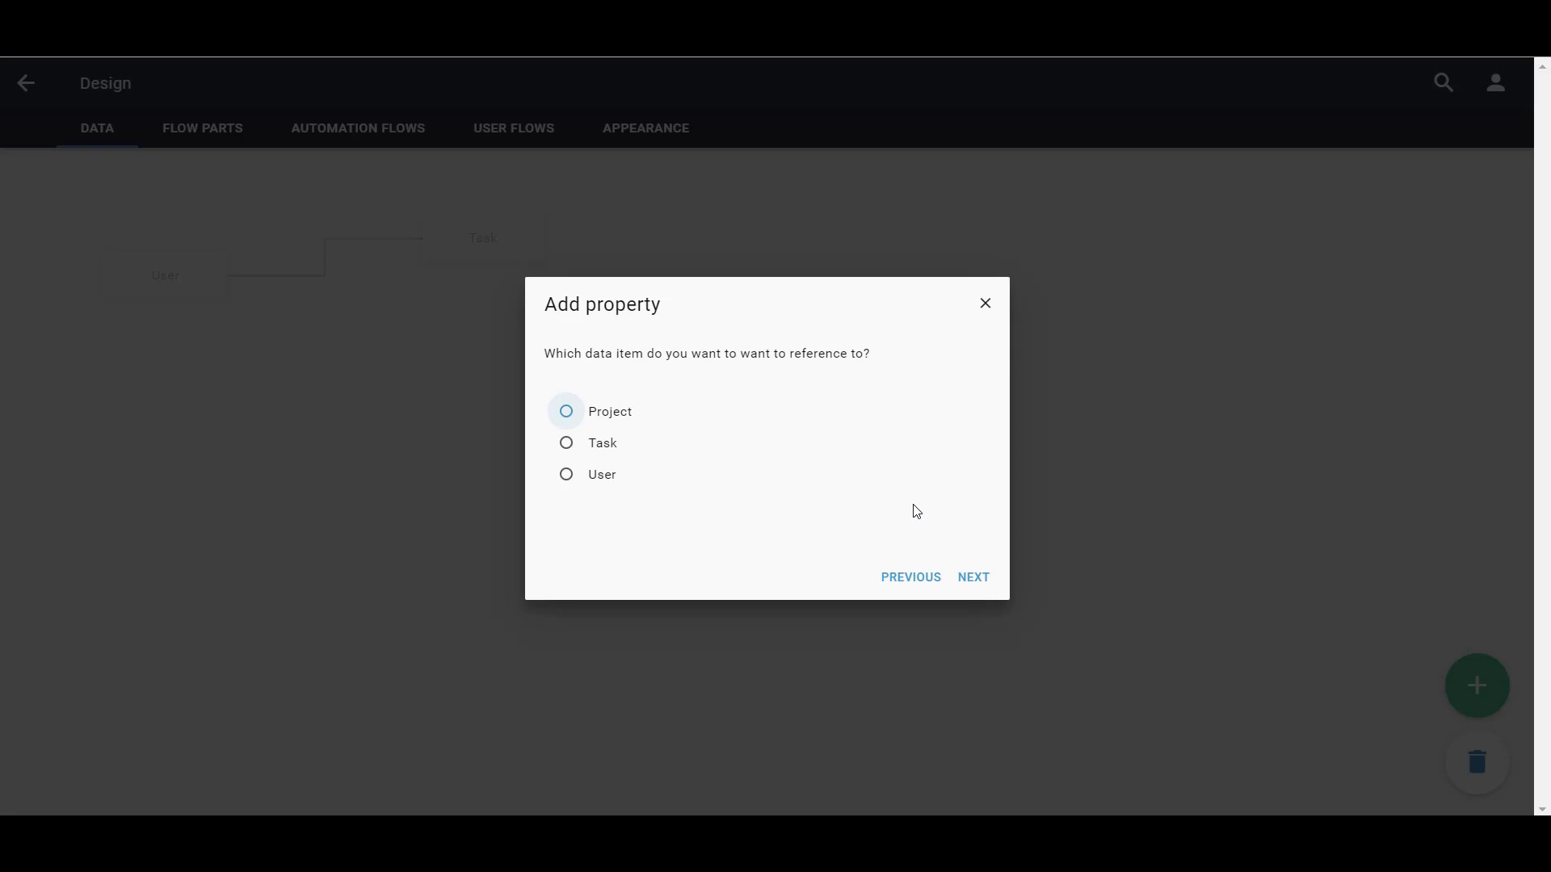
pyautogui.click(587, 479)
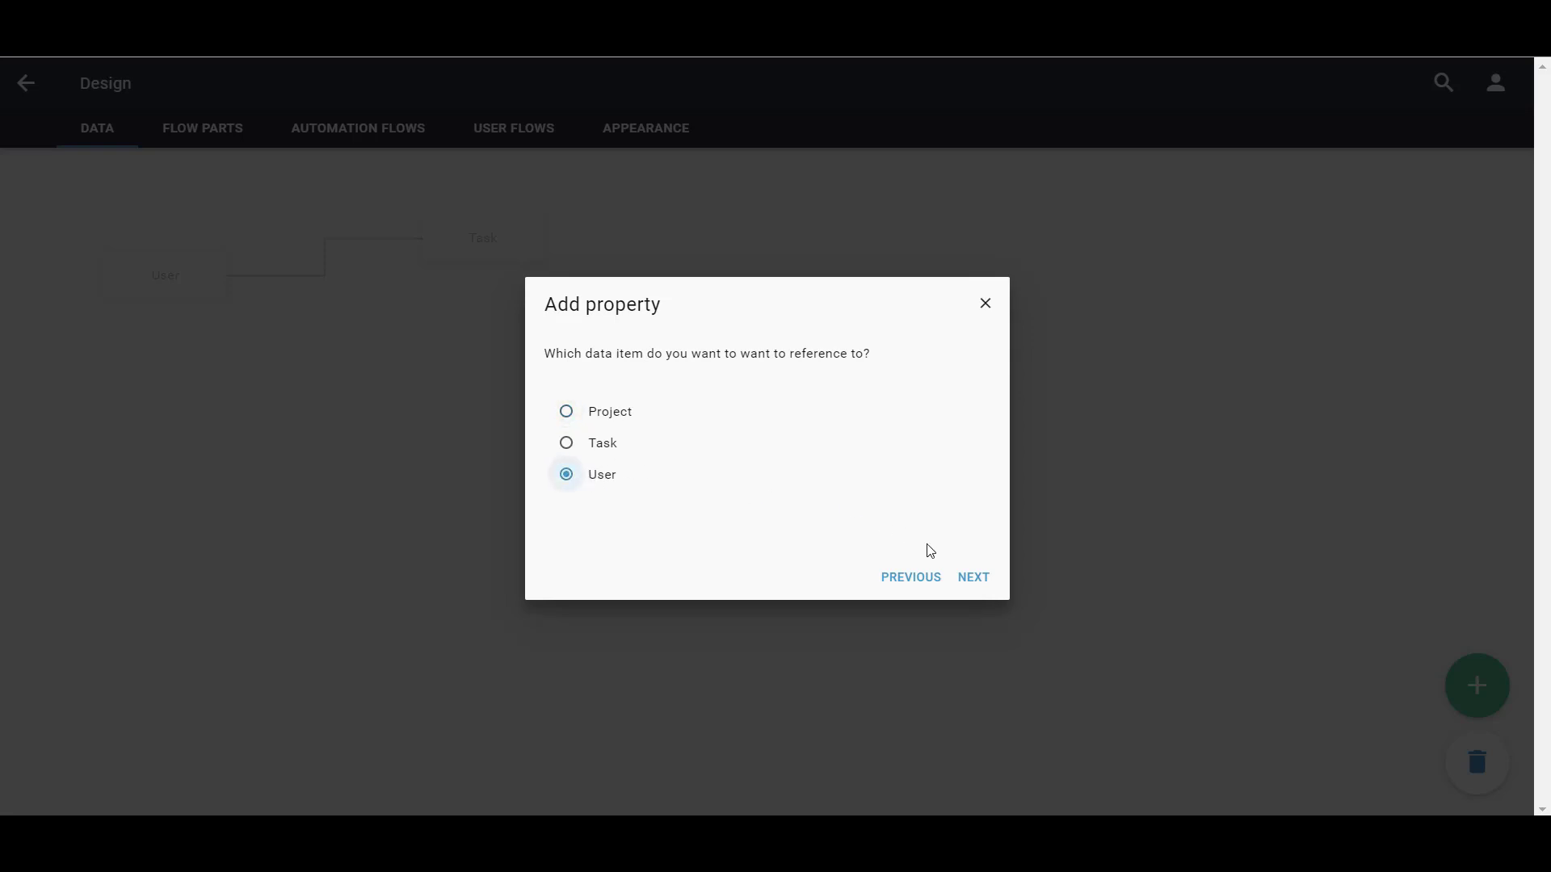
pyautogui.click(972, 579)
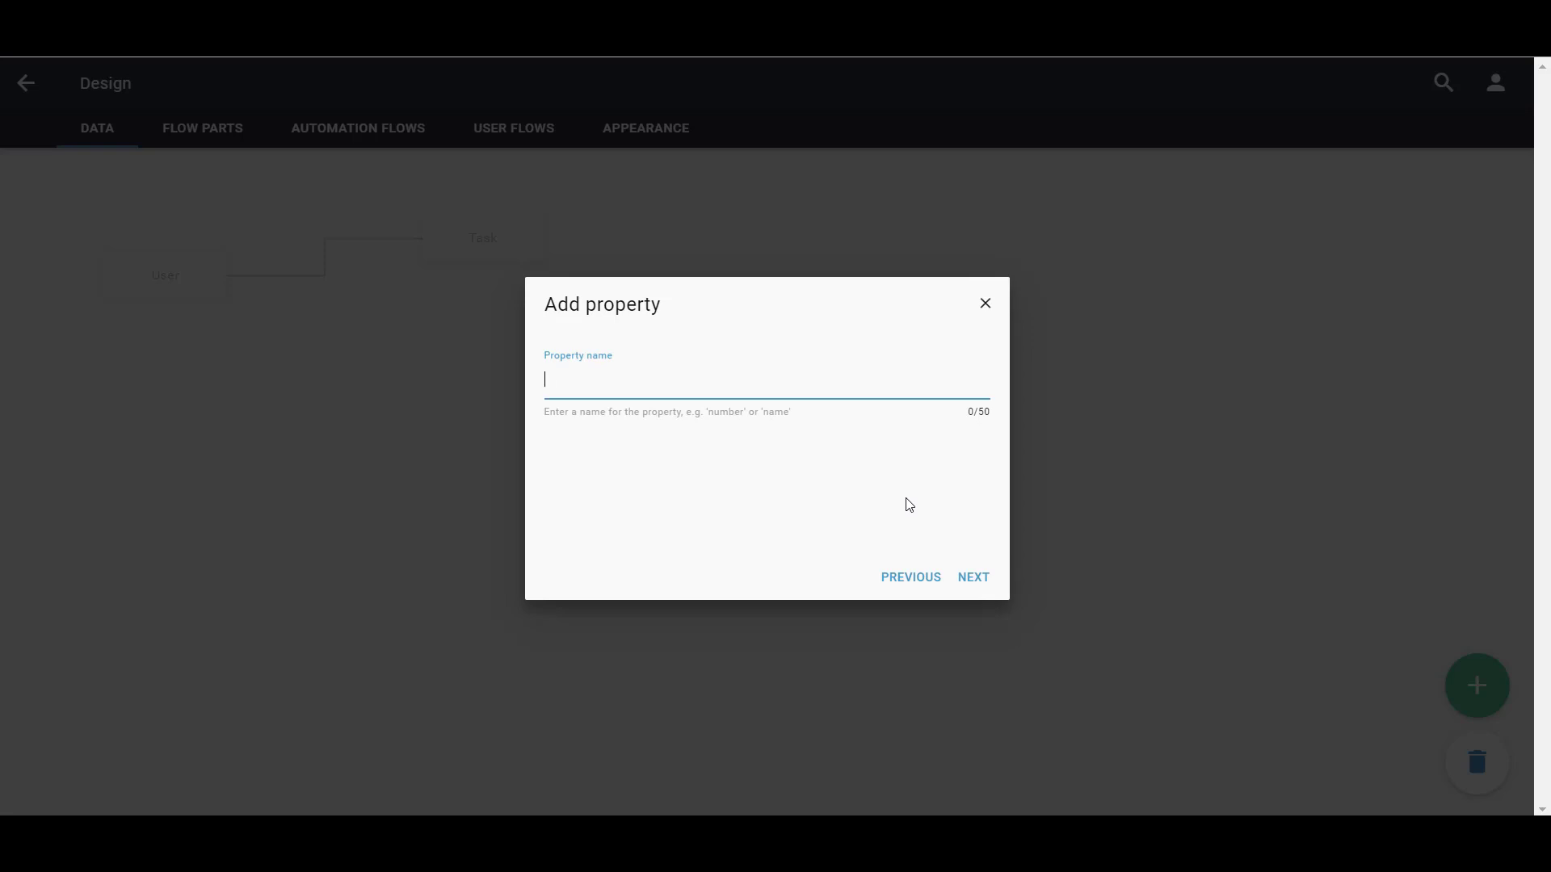
pyautogui.write('Manager')
pyautogui.click(973, 578)
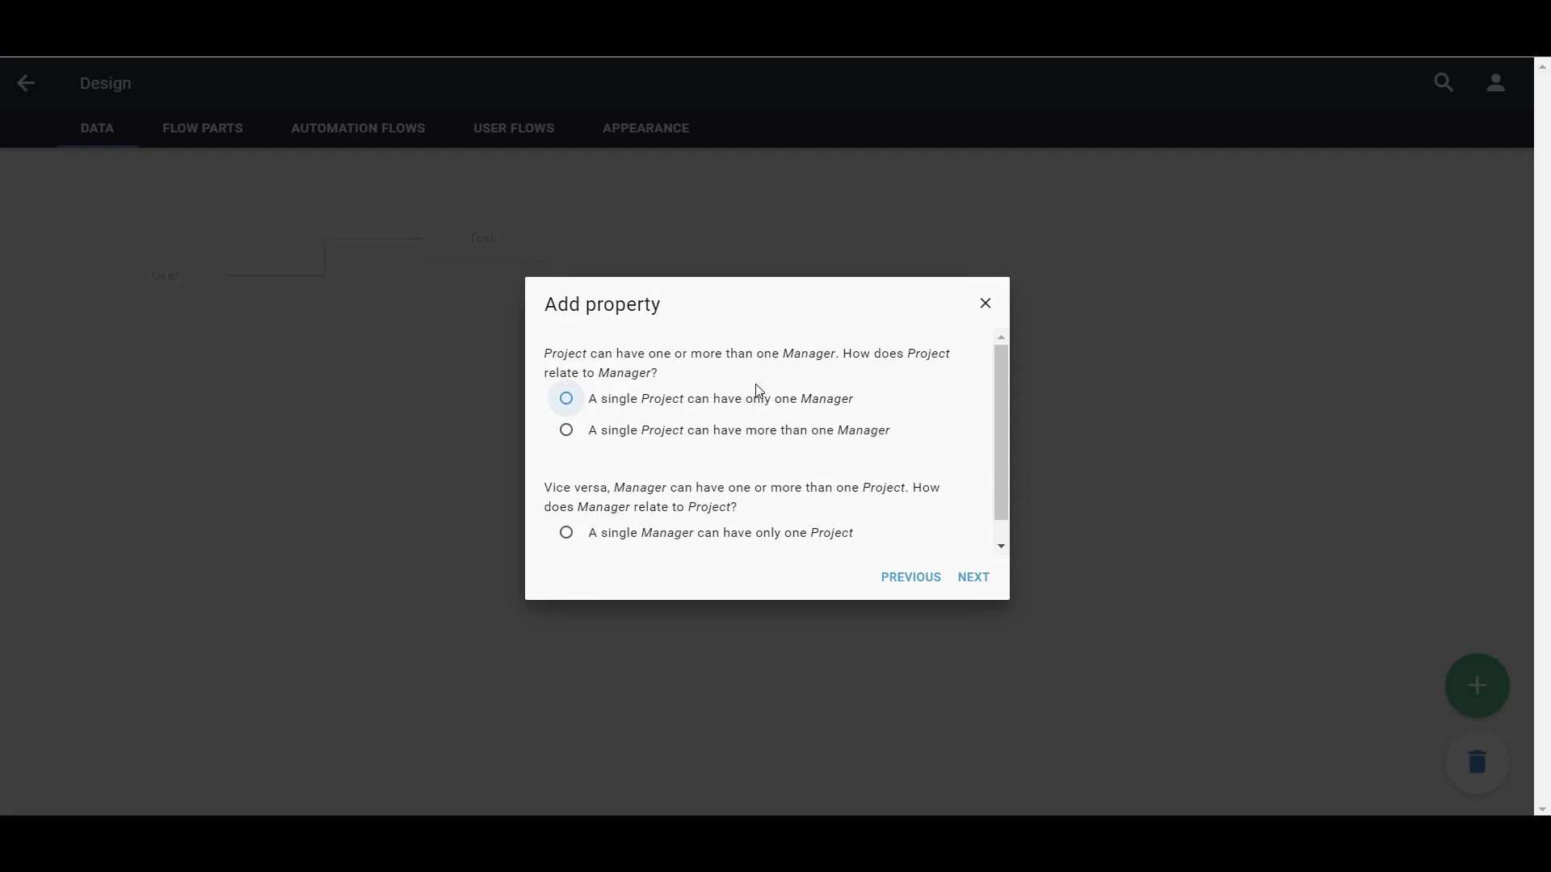
# Set the relation so a single Project has only one Manager and a single Manager can have more than one Project.
pyautogui.click(692, 408)
pyautogui.scroll(-1, 694, 436)
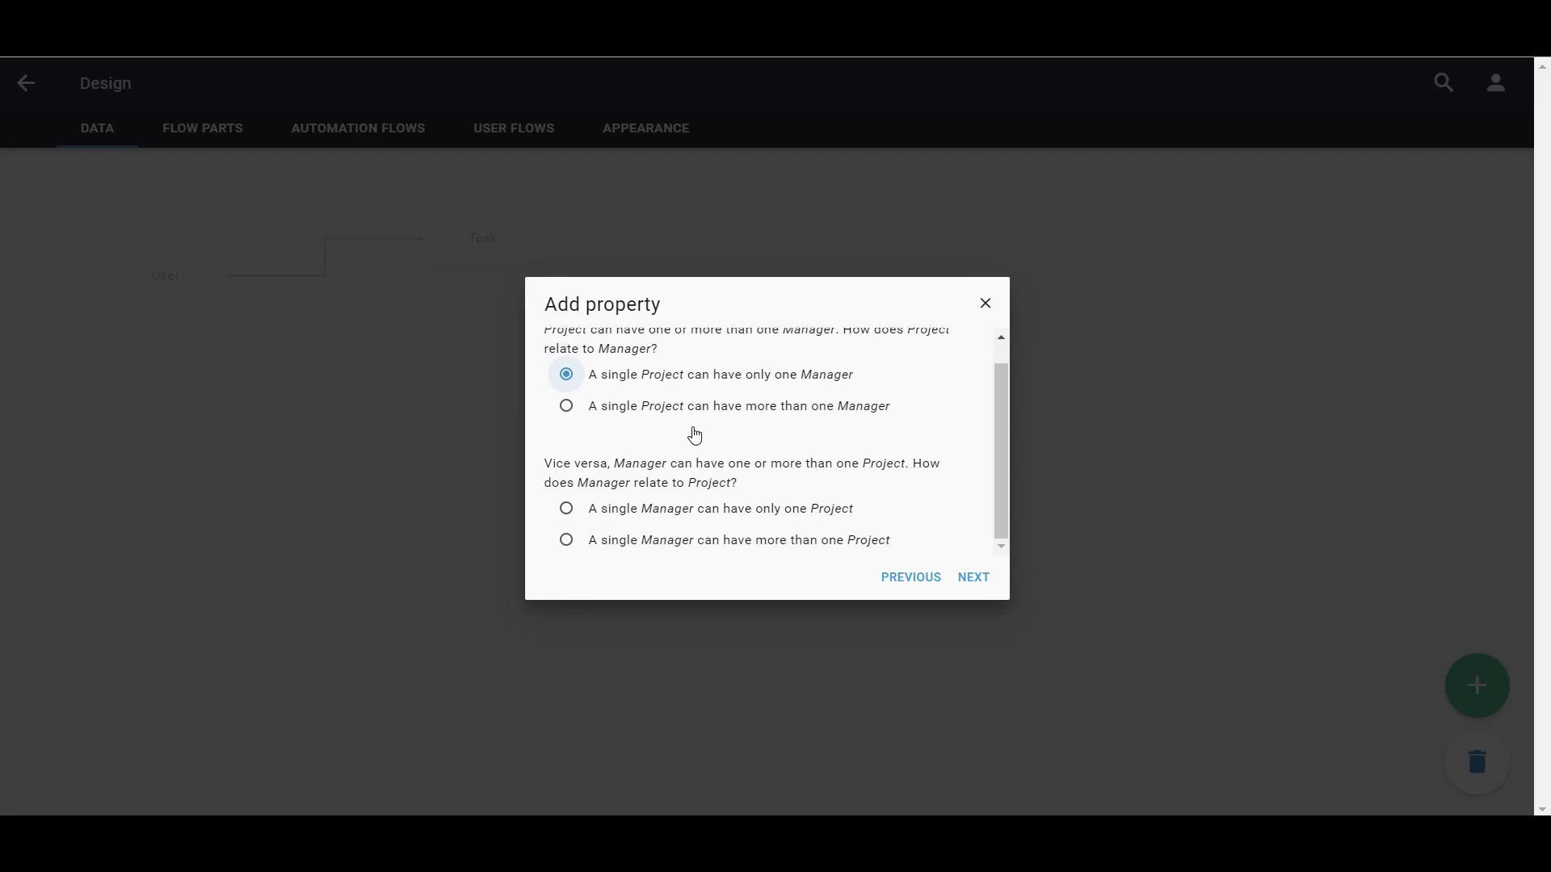
pyautogui.click(680, 552)
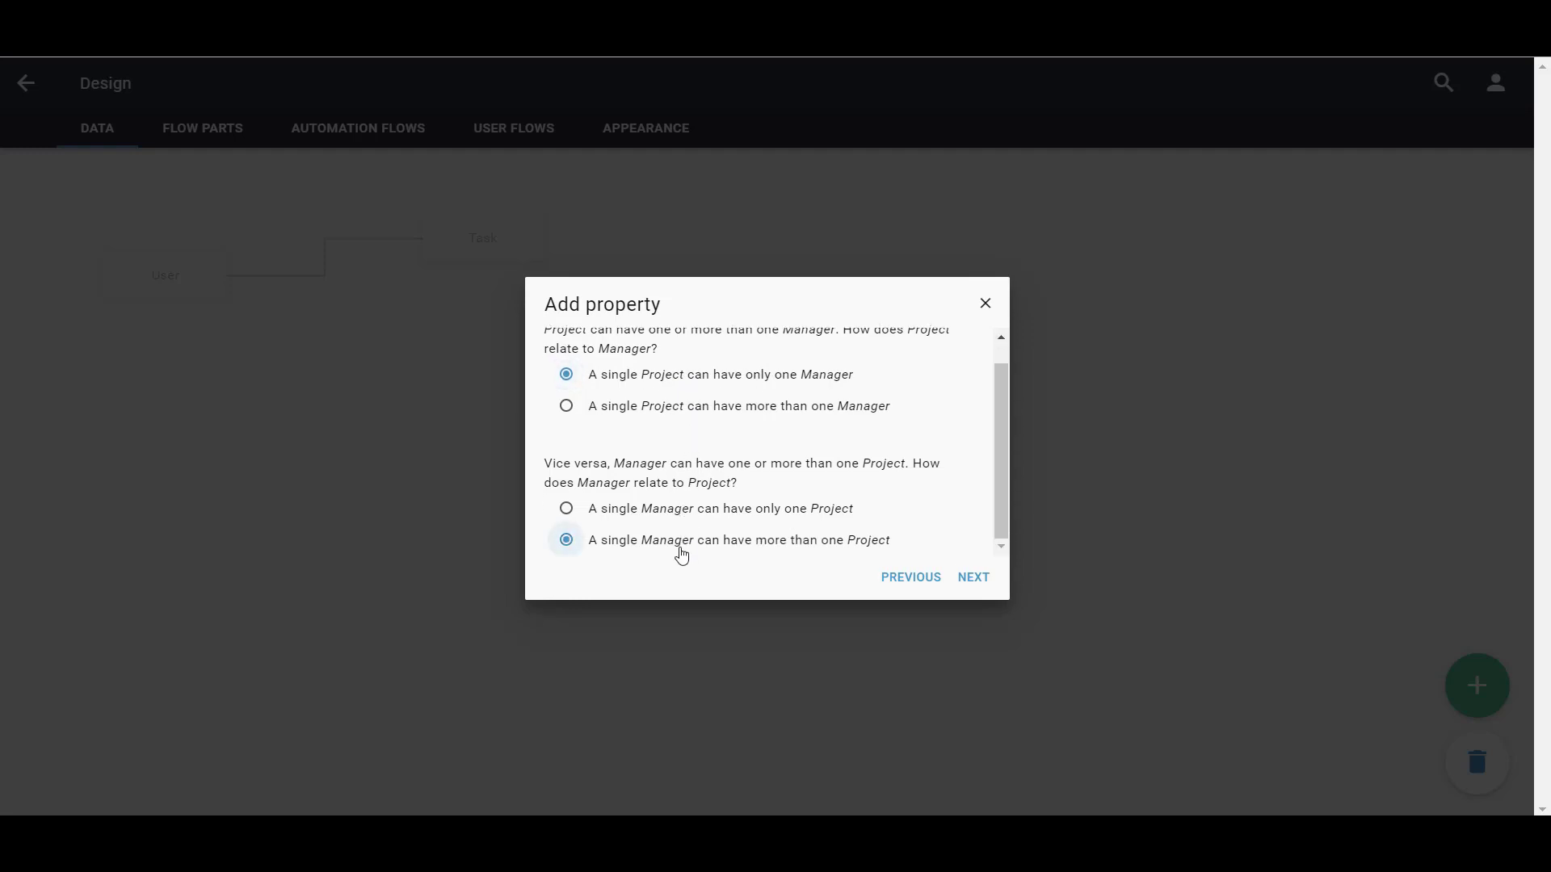
pyautogui.click(973, 592)
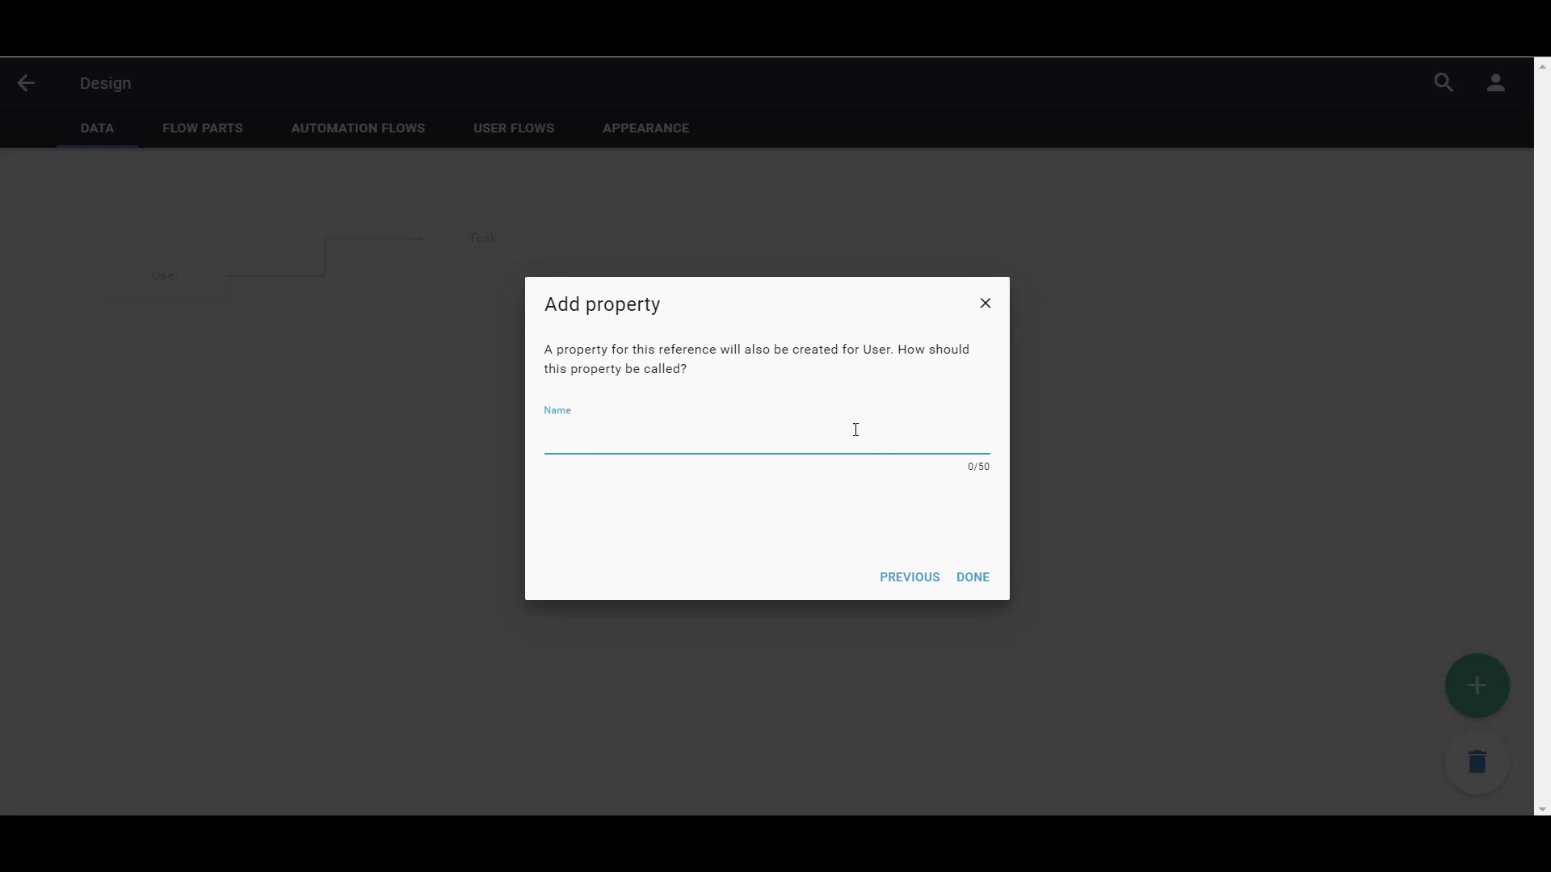
# Name the matching reference property on User Projects, and reposition the Project data item well below Task.
pyautogui.write('Projects')
pyautogui.click(963, 578)
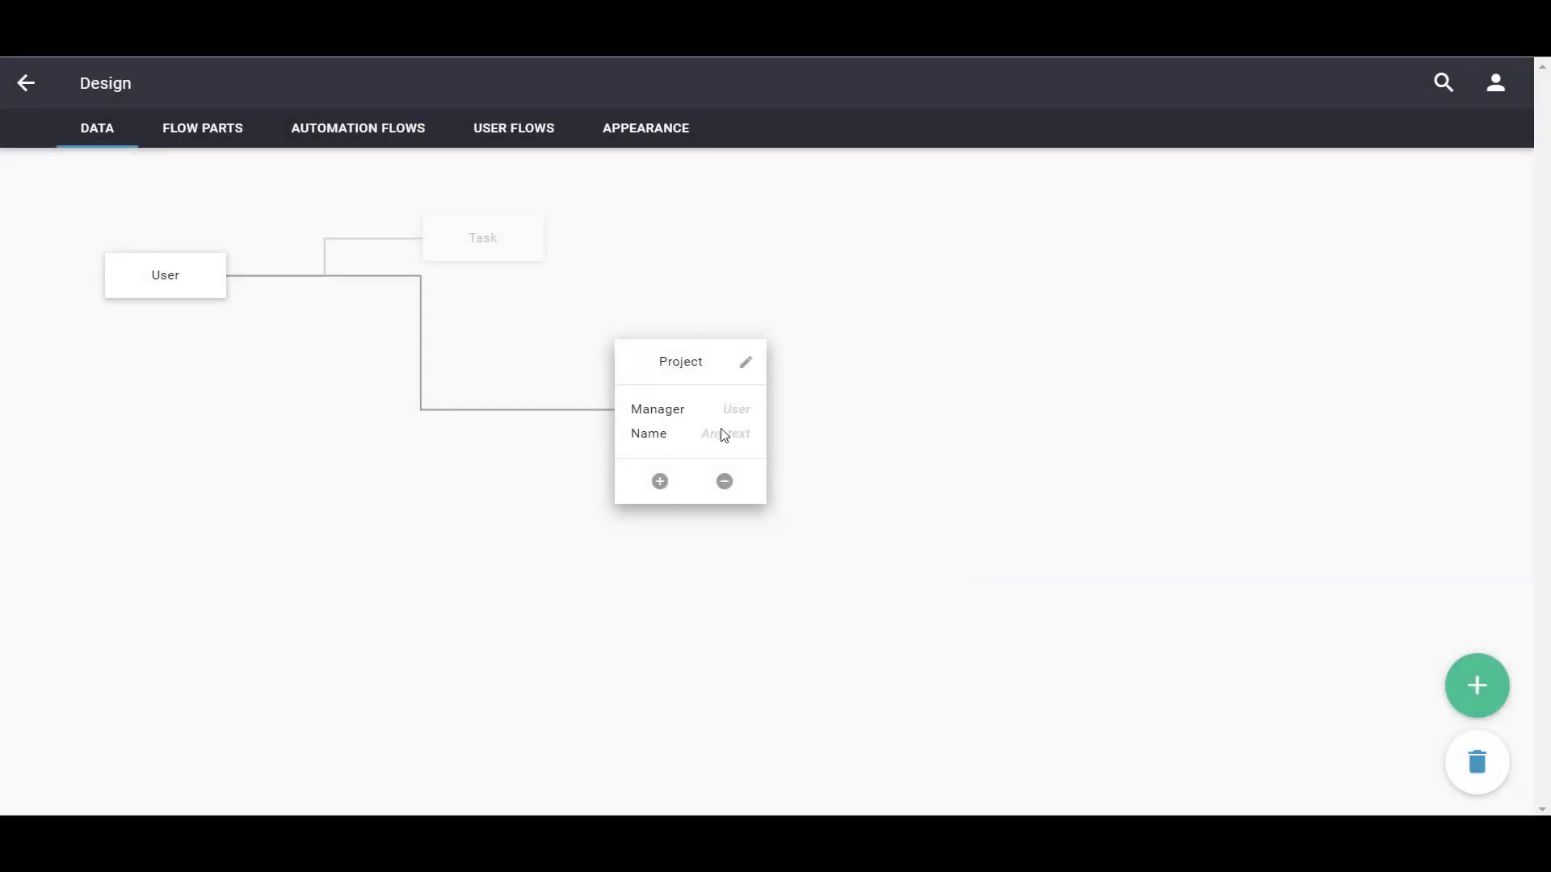
pyautogui.moveTo(710, 367); pyautogui.dragTo(534, 549)
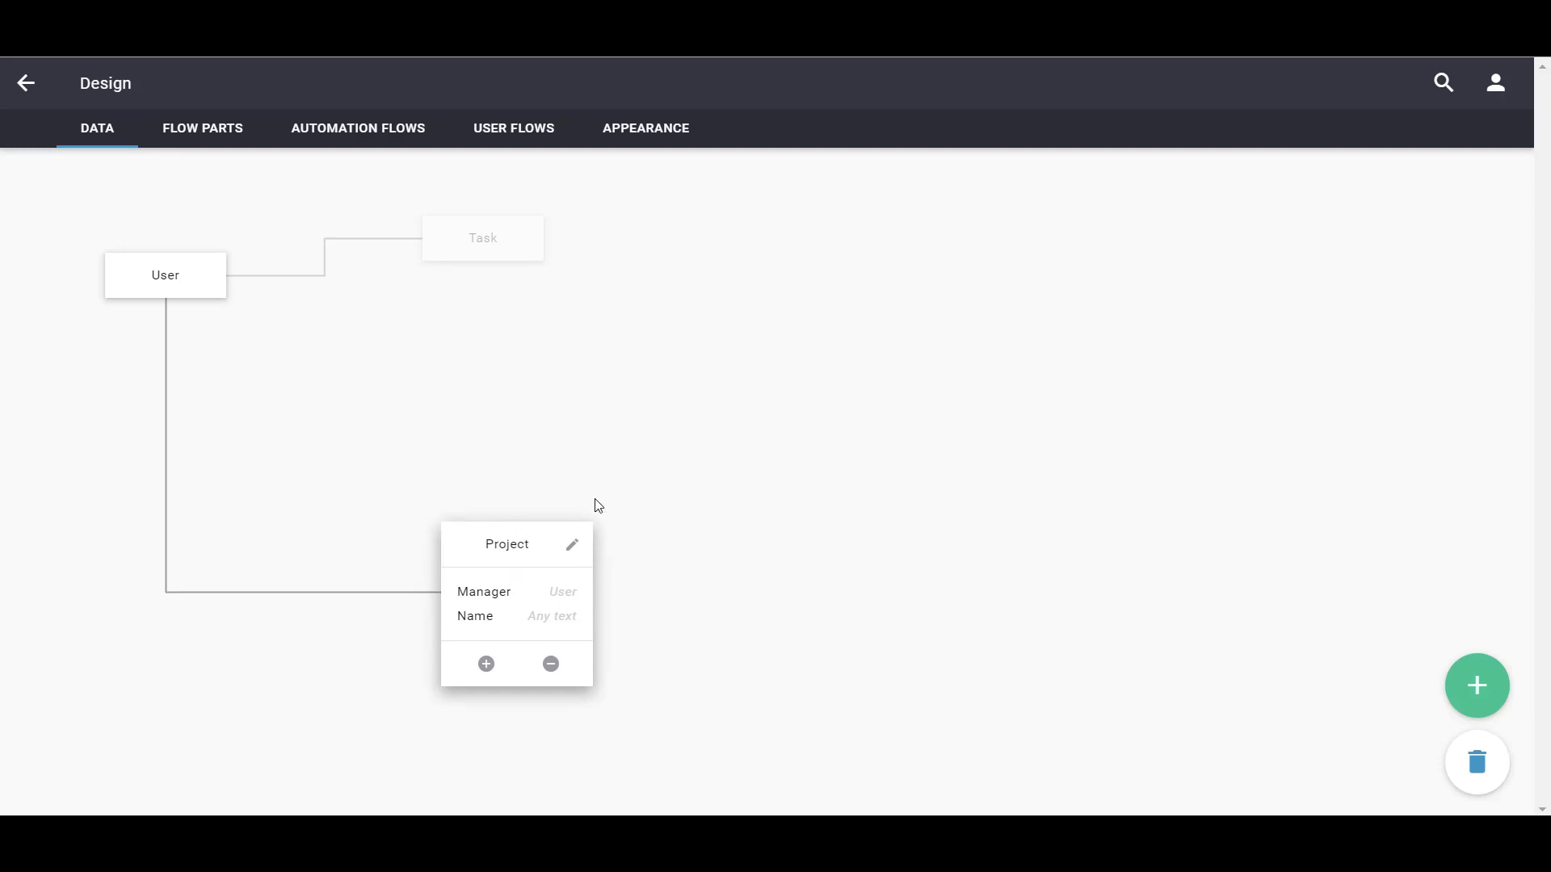